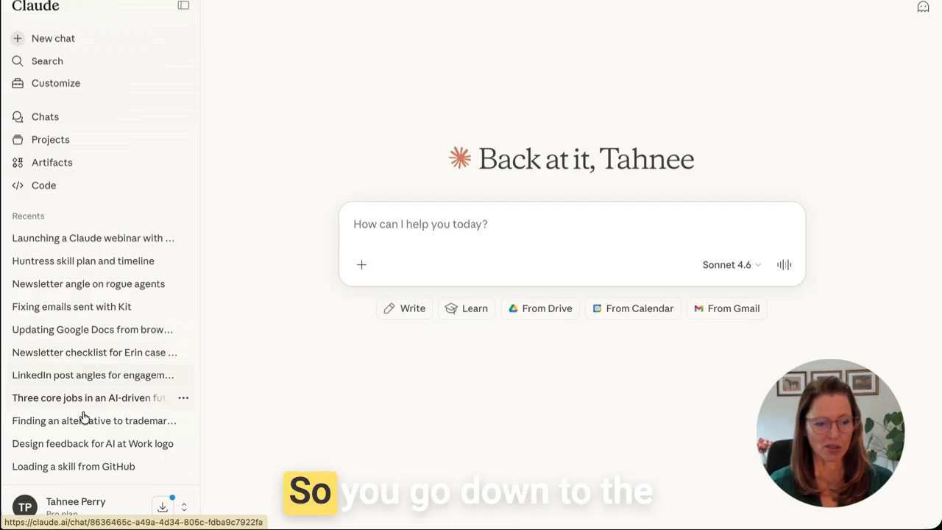
# - Open the account menu from the profile name at the bottom of the sidebar
pyautogui.click(51, 506)
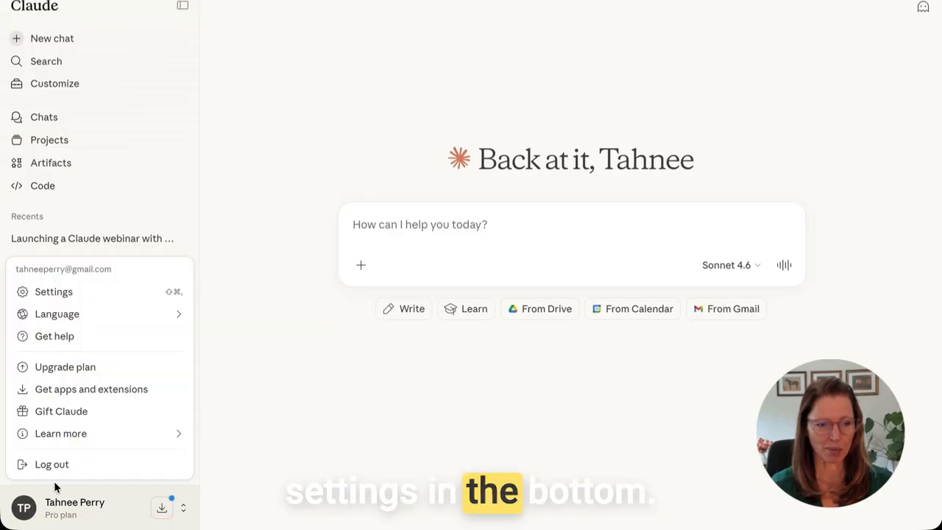
# - Go to Settings, review the General profile and preferences, then switch to Capabilities
pyautogui.click(74, 293)
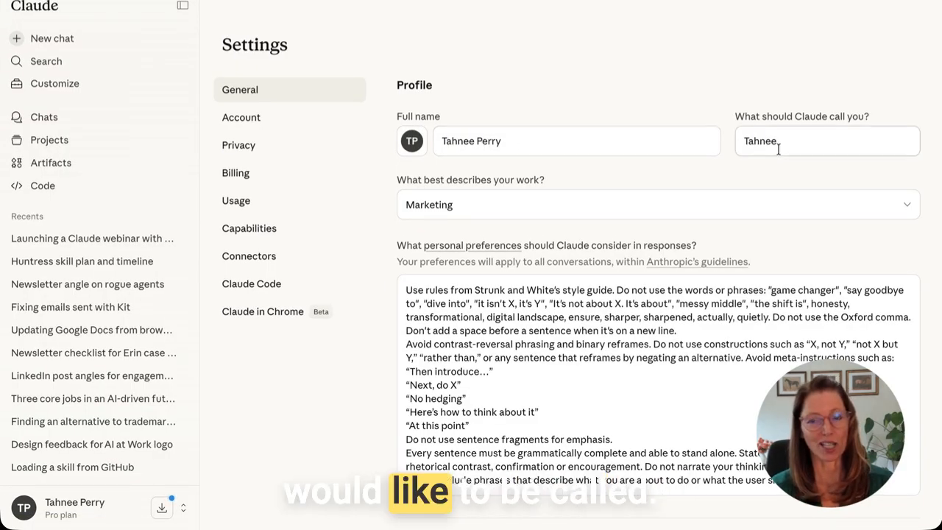
pyautogui.scroll(-3, 602, 187)
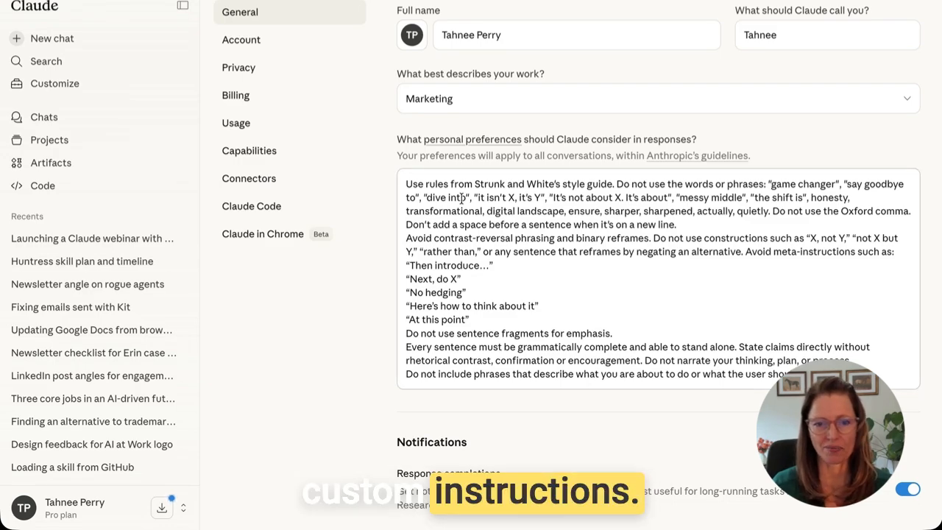
pyautogui.scroll(1, 462, 197)
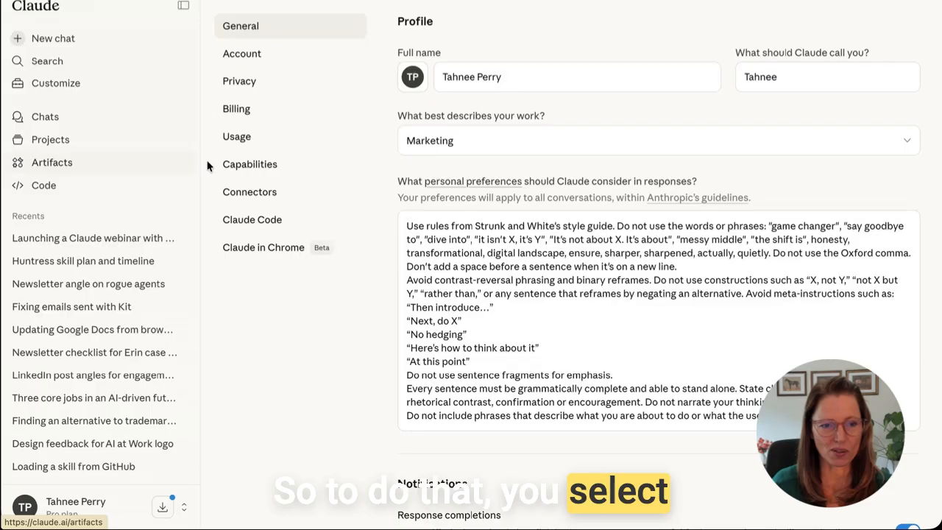
pyautogui.click(250, 165)
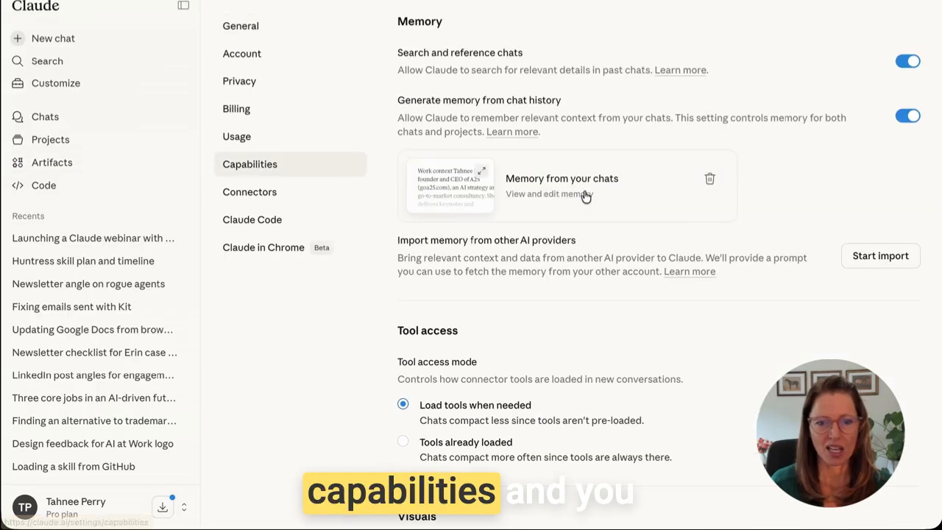
# - Start importing memory from another AI provider in the Capabilities Memory options
pyautogui.scroll(-2, 484, 234)
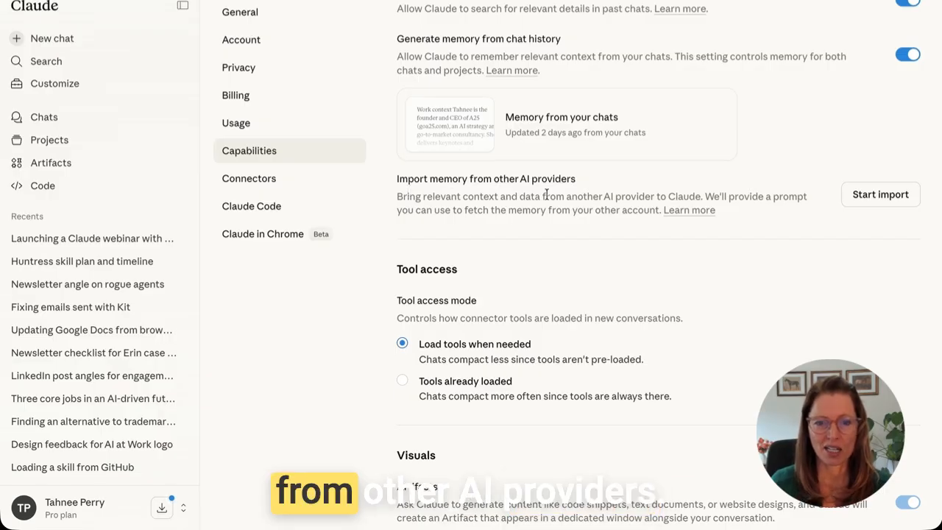
pyautogui.click(881, 197)
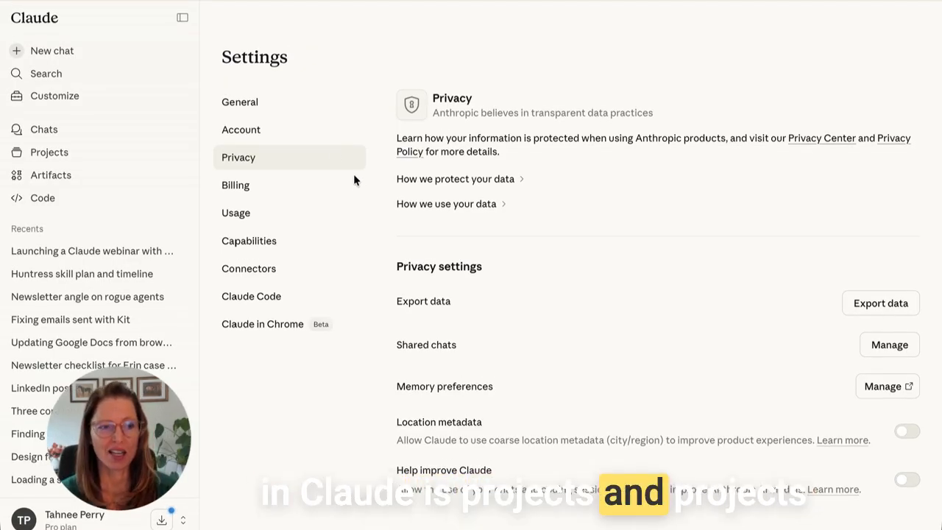
# - Create a project named 'Content creator' and open its project instructions editor
pyautogui.click(57, 157)
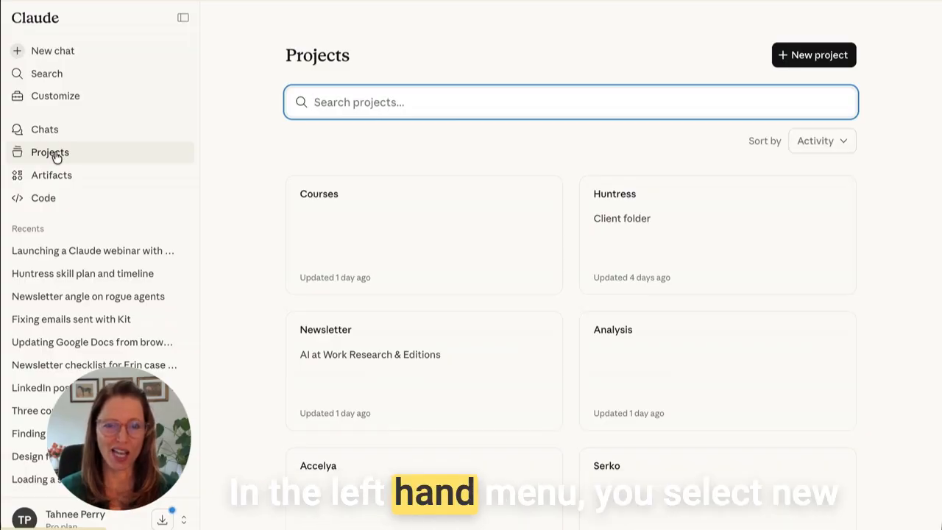
pyautogui.click(822, 58)
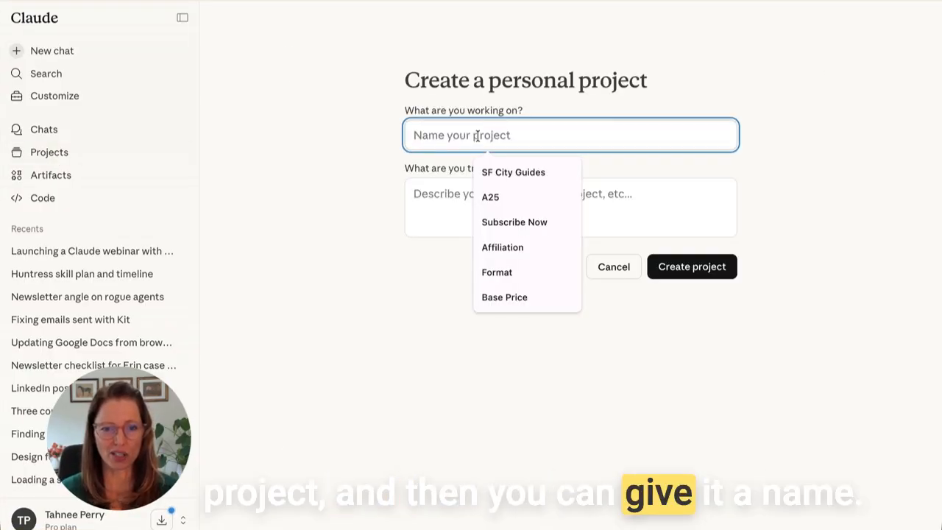
pyautogui.write('Con')
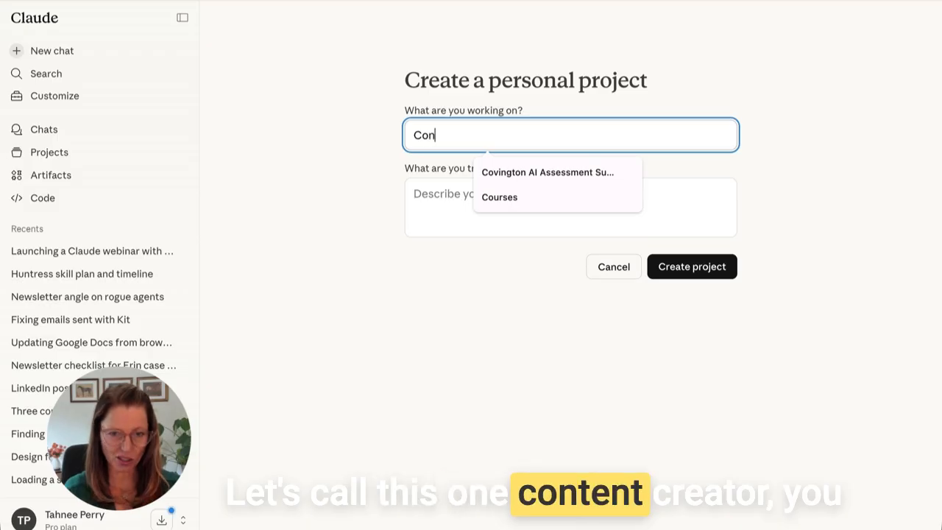
pyautogui.write('tent creator')
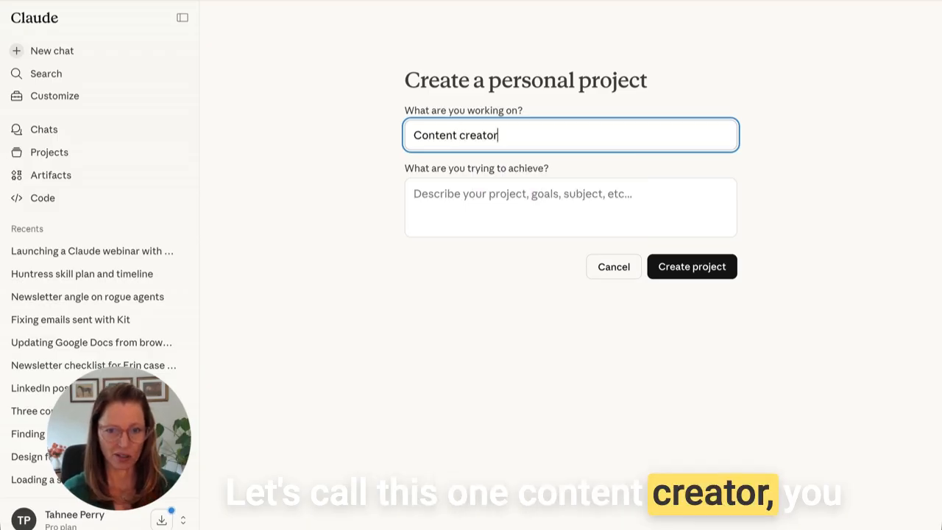
pyautogui.click(696, 268)
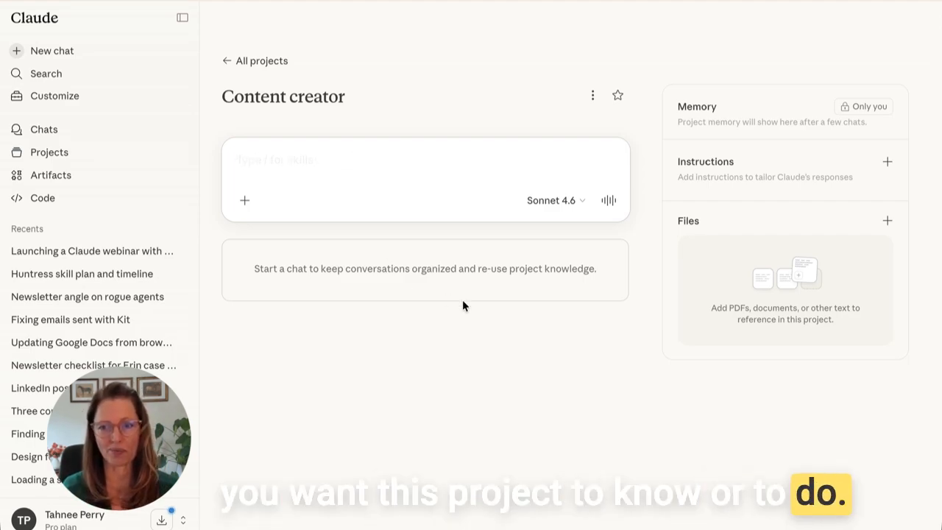
pyautogui.click(888, 161)
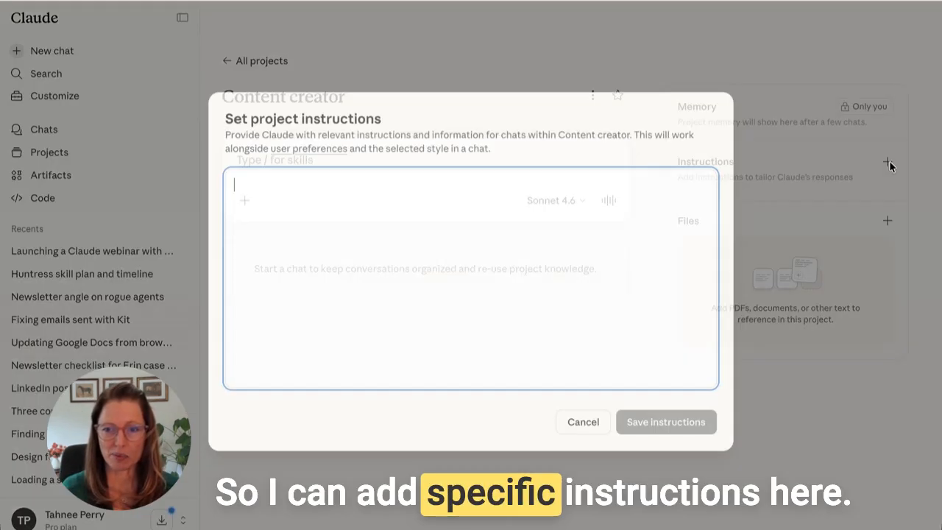
# - Save project instructions asking Claude to create on-brand content
pyautogui.write('I')
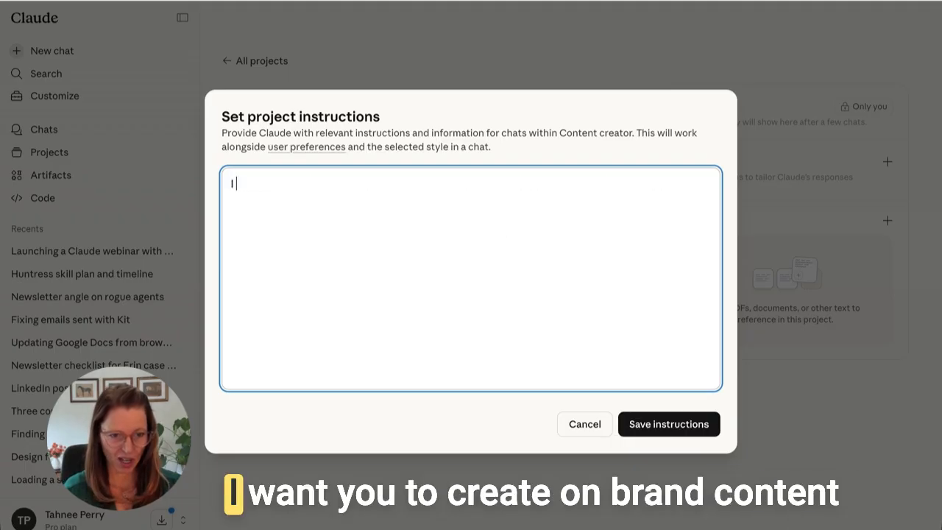
pyautogui.write(' want you to crea')
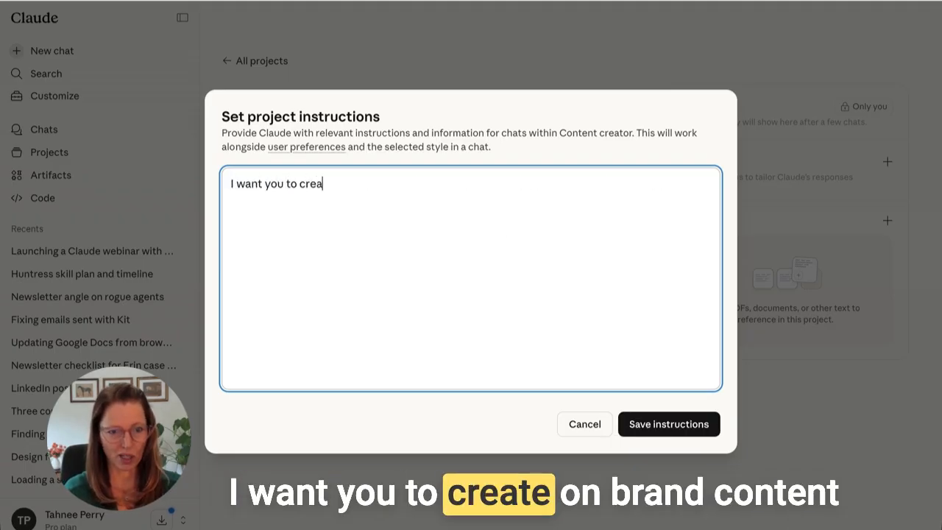
pyautogui.write('te on barnd content.')
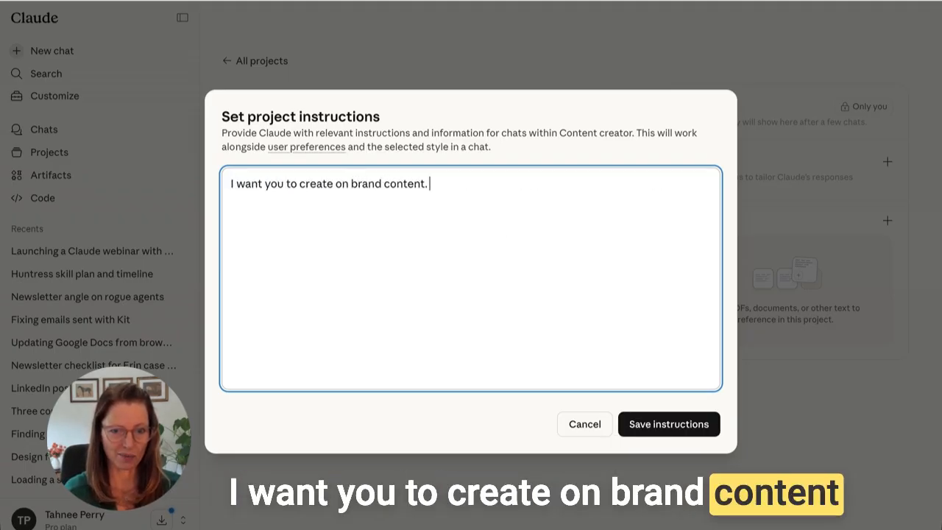
pyautogui.click(669, 424)
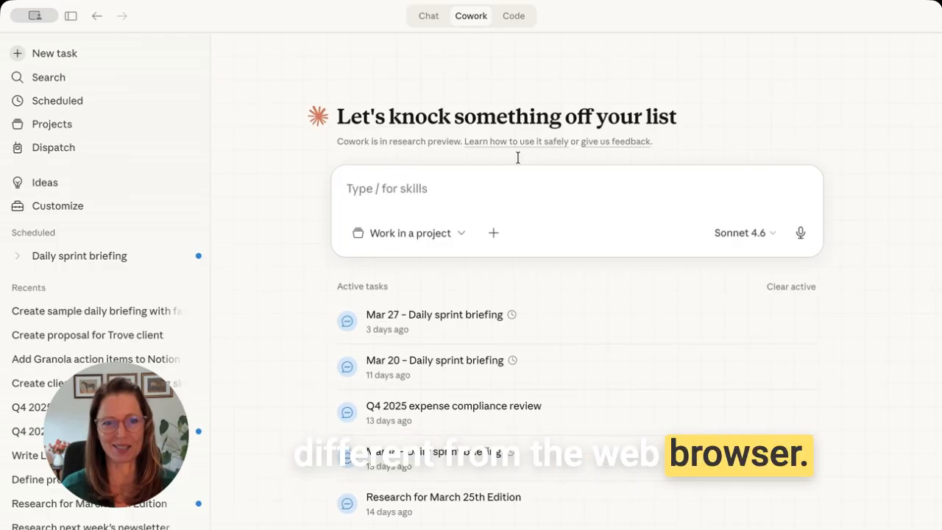
pyautogui.click(427, 17)
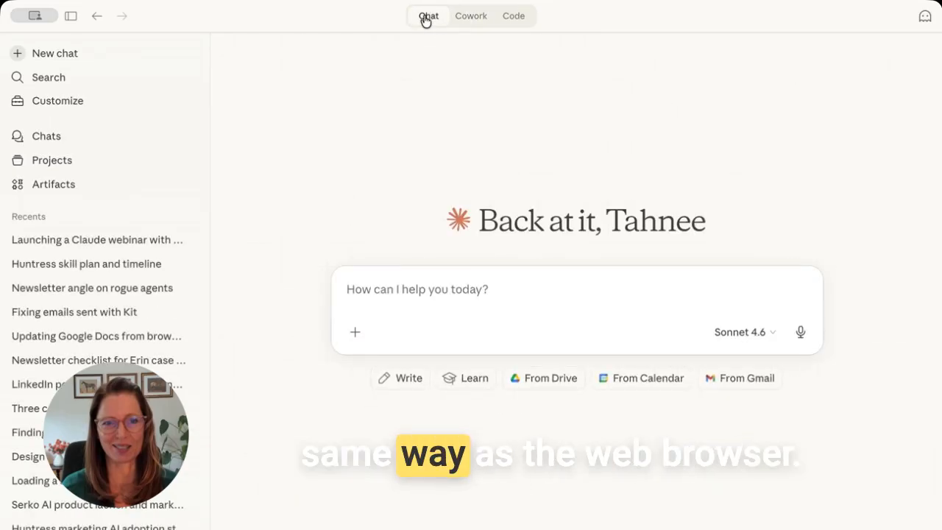
pyautogui.click(518, 23)
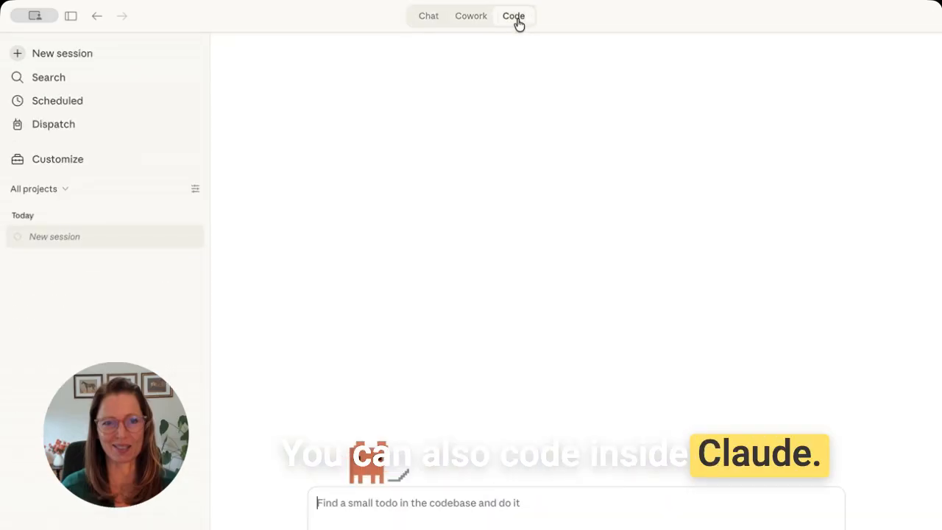
pyautogui.click(472, 16)
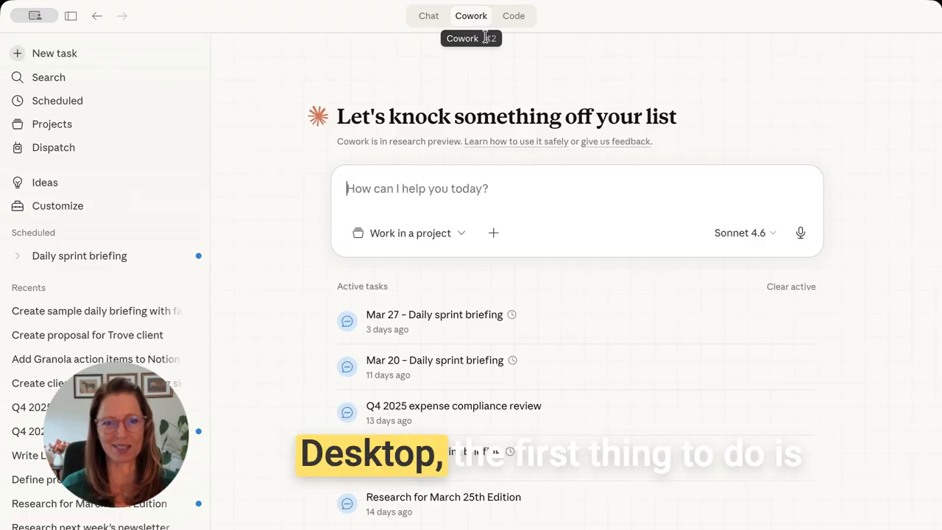
# - View the connected connectors under Customize and bring up the add-connector options
pyautogui.click(59, 210)
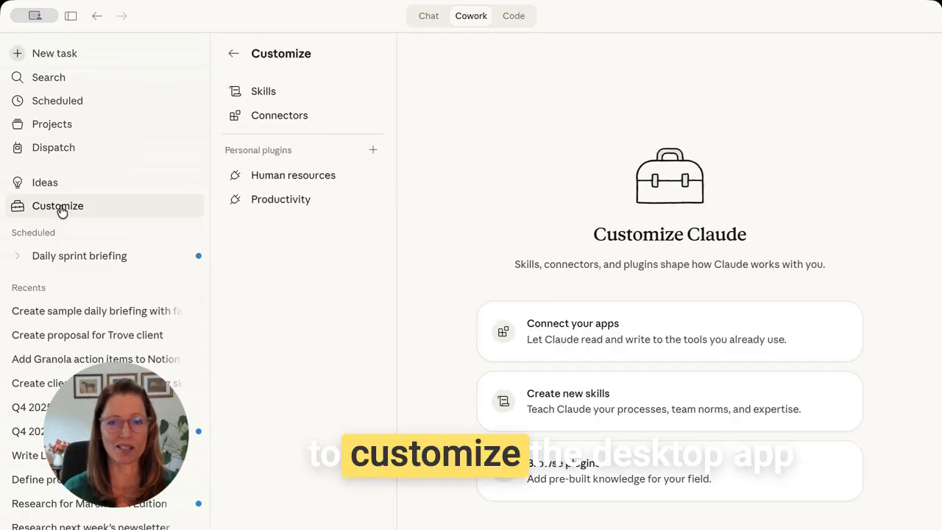
pyautogui.click(276, 122)
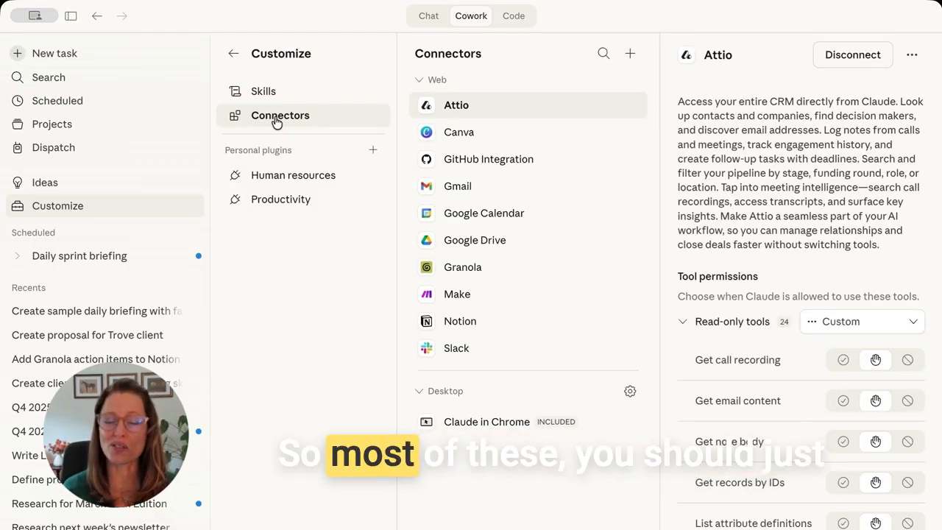
pyautogui.click(630, 56)
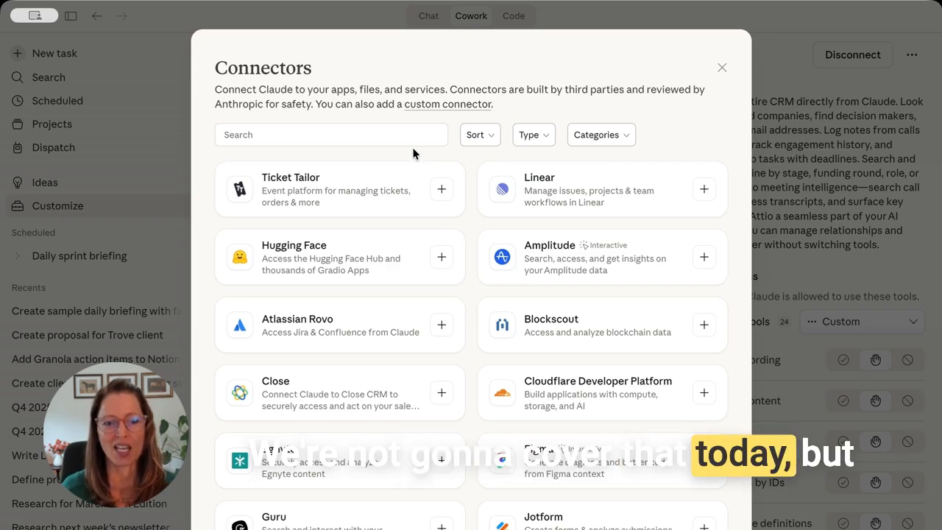
# - Scroll through the Connectors directory to browse the available connectors
pyautogui.scroll(-2, 418, 232)
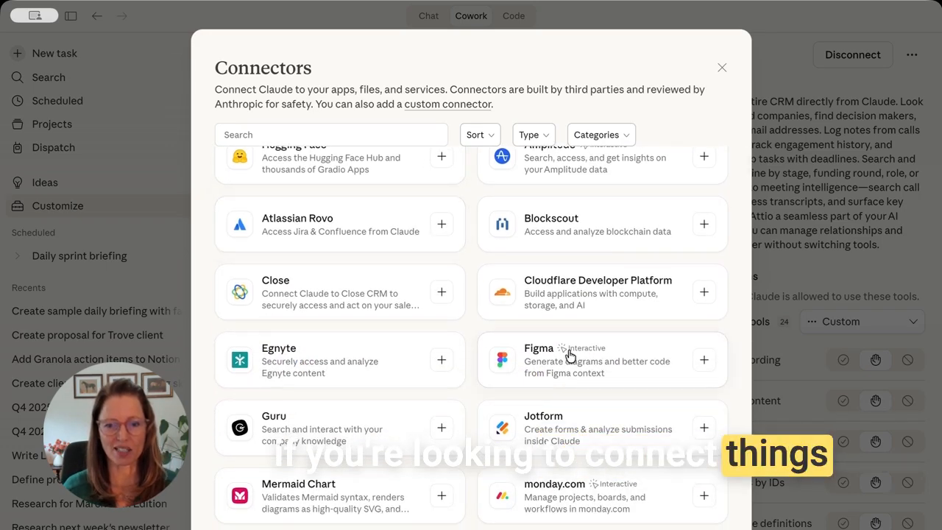
pyautogui.scroll(-3, 516, 350)
pyautogui.scroll(1, 571, 356)
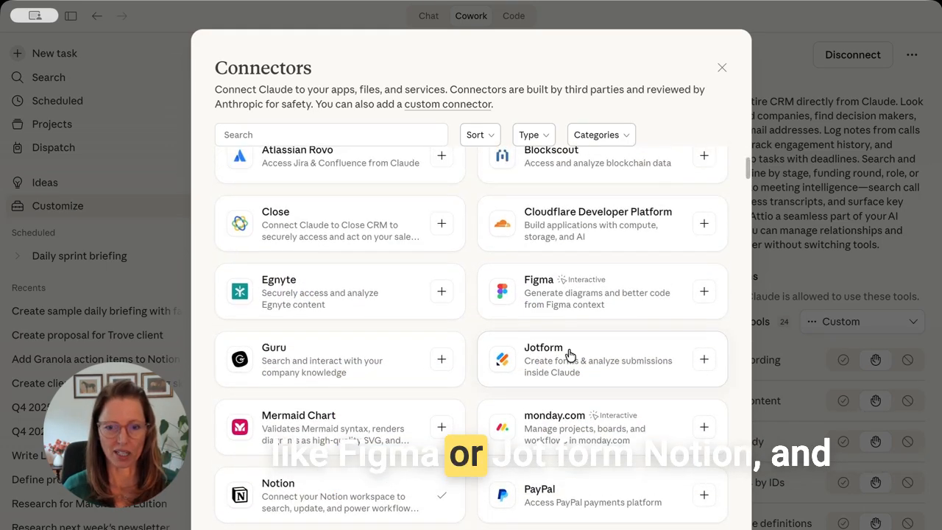
pyautogui.scroll(-6, 395, 341)
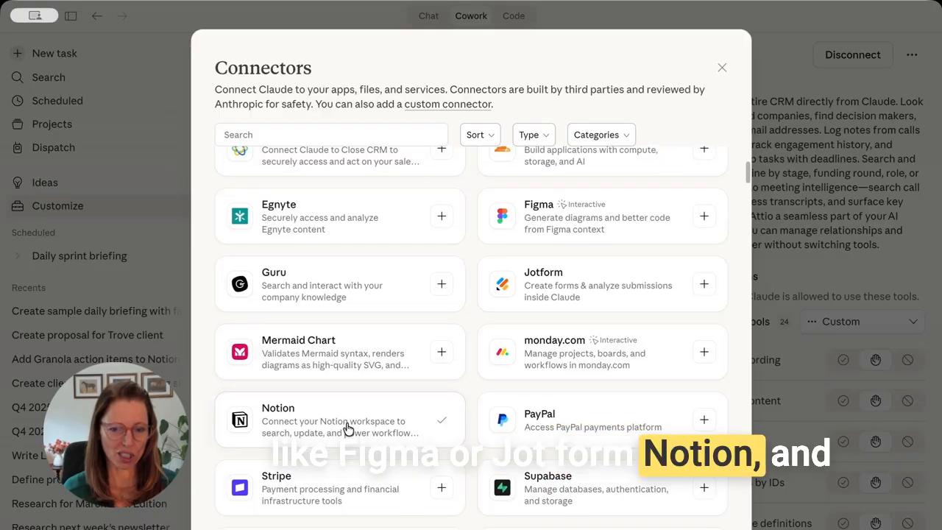
pyautogui.scroll(-1, 348, 429)
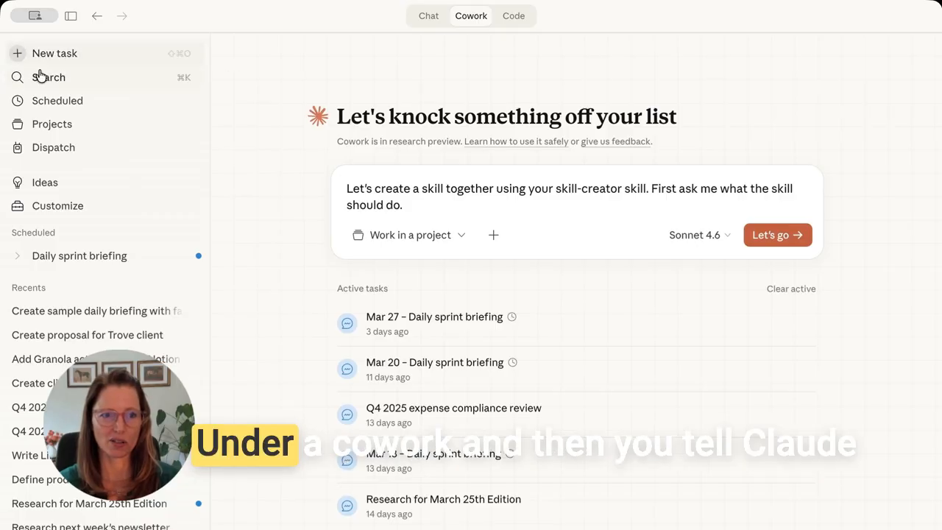
pyautogui.moveTo(405, 205); pyautogui.dragTo(332, 187)
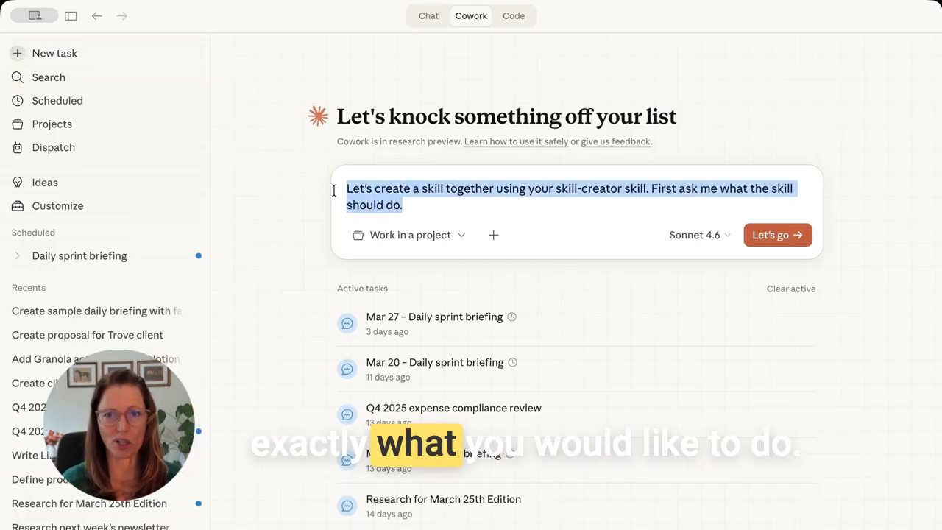
# - Submit a Cowork task for a daily briefing drawn from calendar, Gmail and Notion to-do list
pyautogui.write('C')
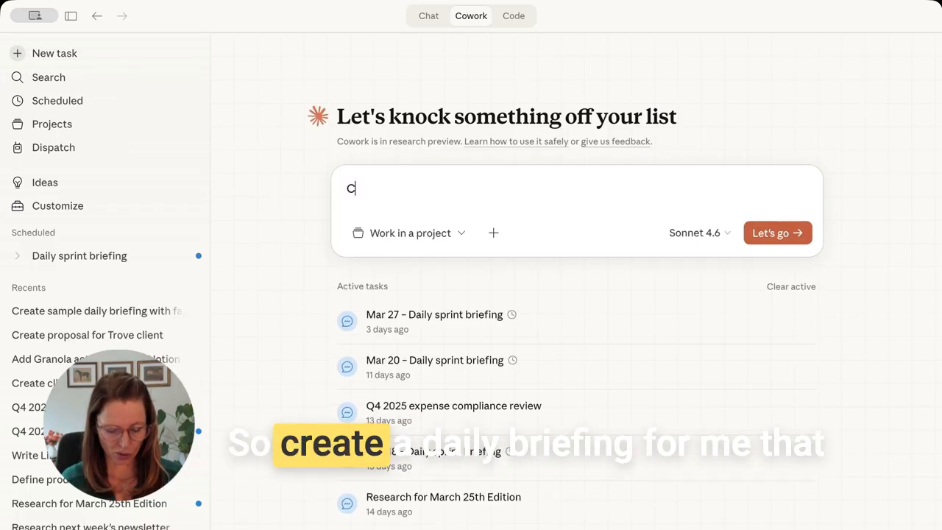
pyautogui.write('reate a daily b')
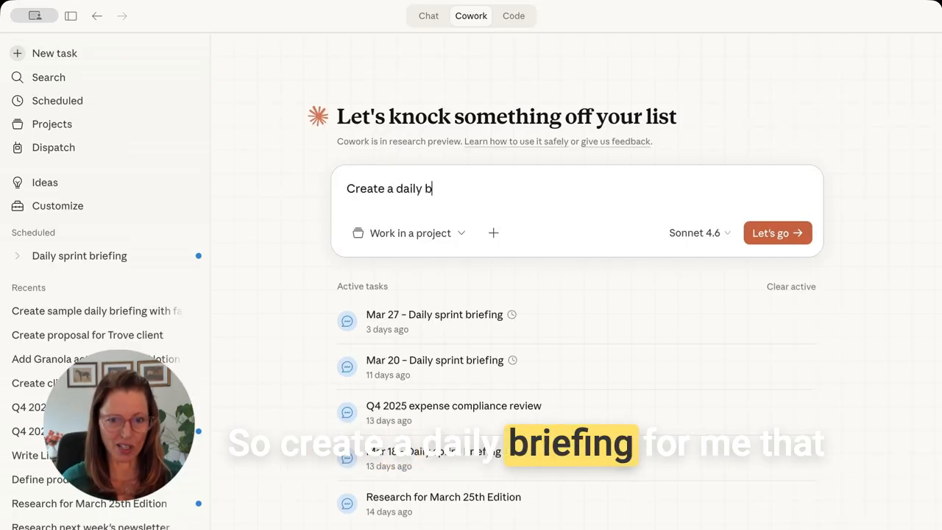
pyautogui.write('riefing ')
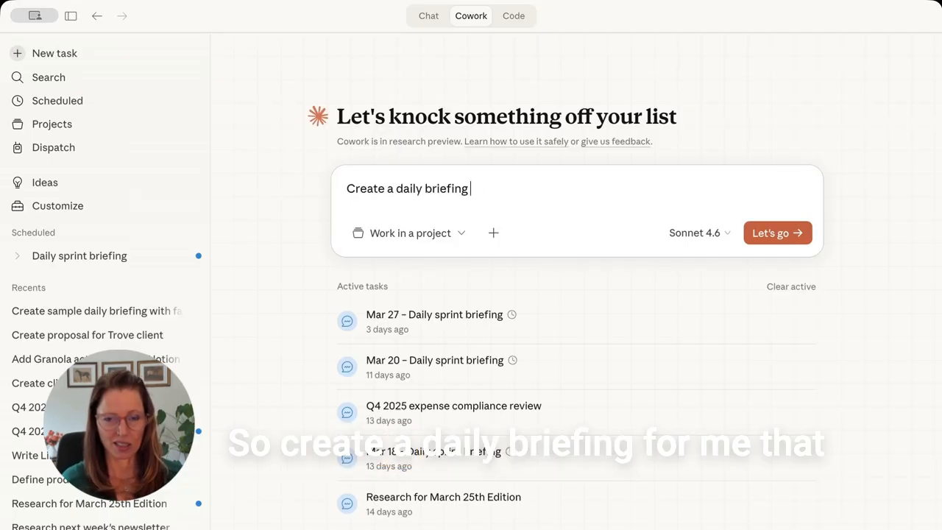
pyautogui.write('mor me that')
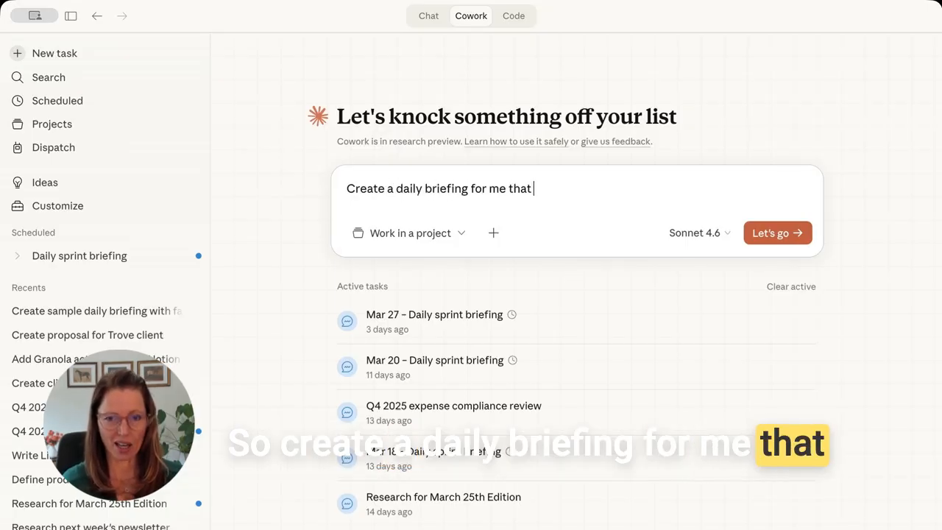
pyautogui.write(' outlines ')
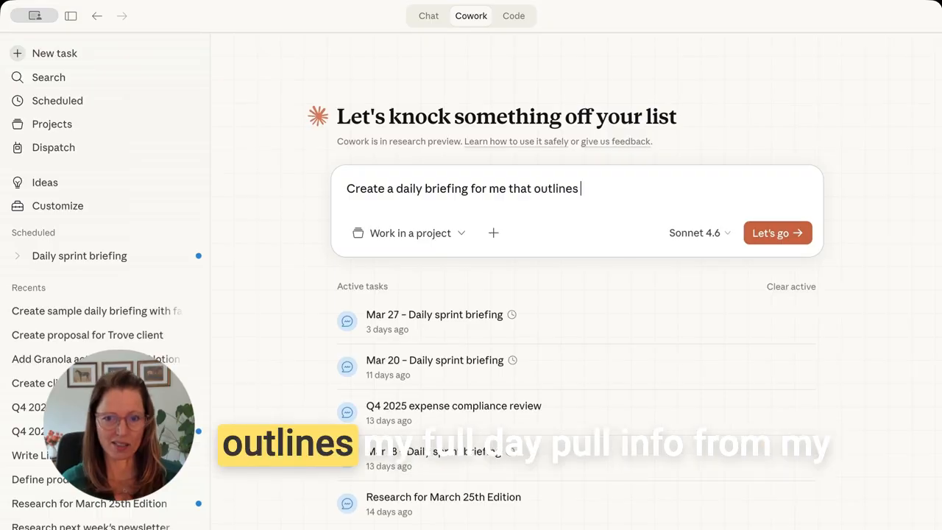
pyautogui.write('my full day.')
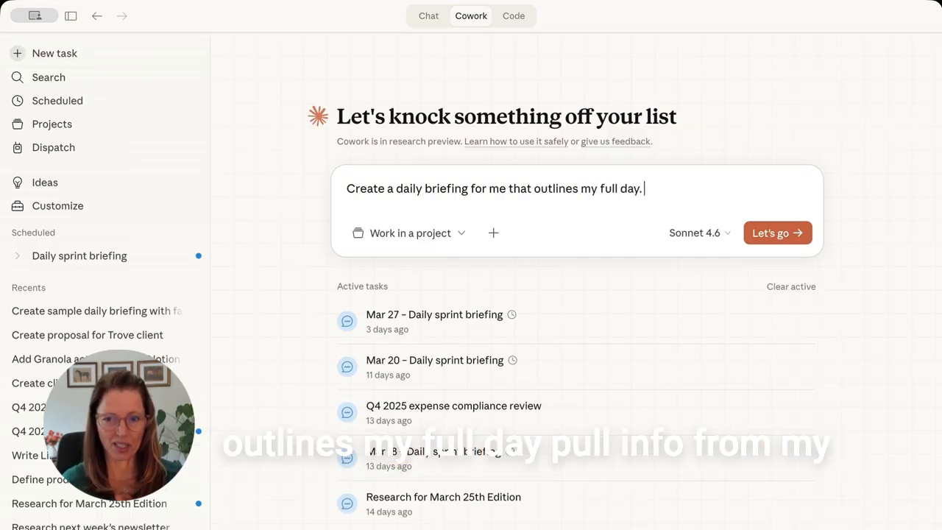
pyautogui.write(' Pull info from ')
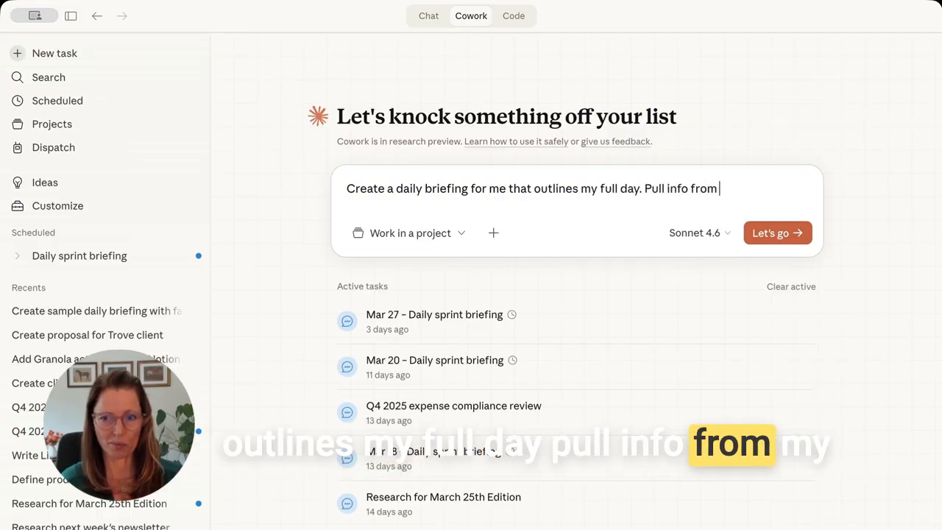
pyautogui.write('my calendar, gm')
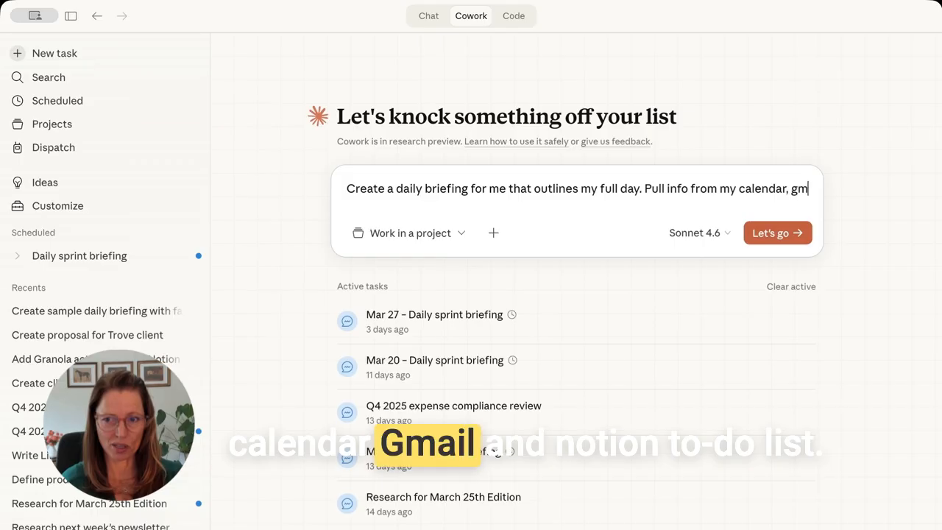
pyautogui.write('ail and')
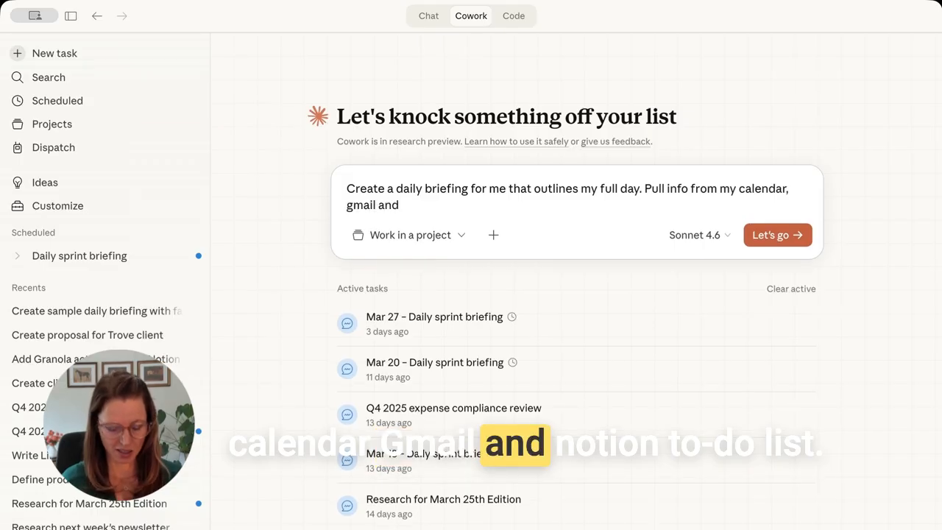
pyautogui.write(' notion')
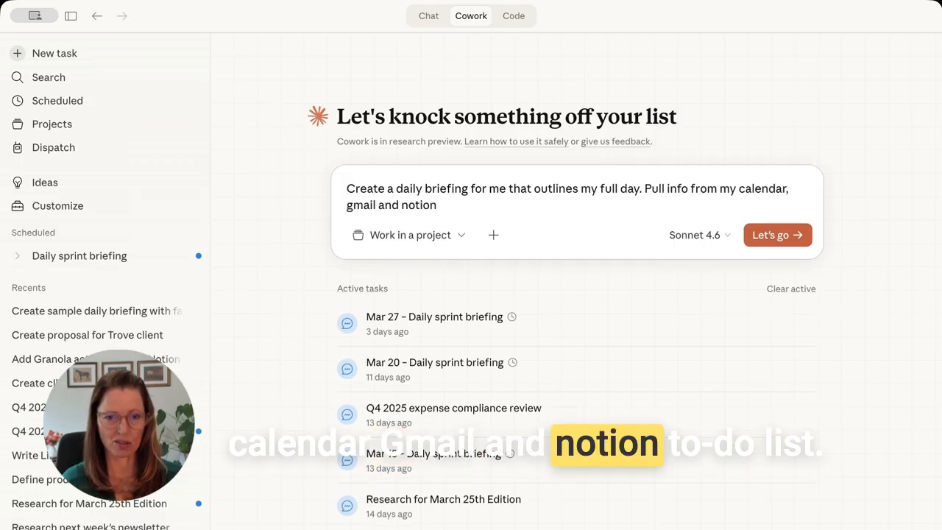
pyautogui.write(' to do list')
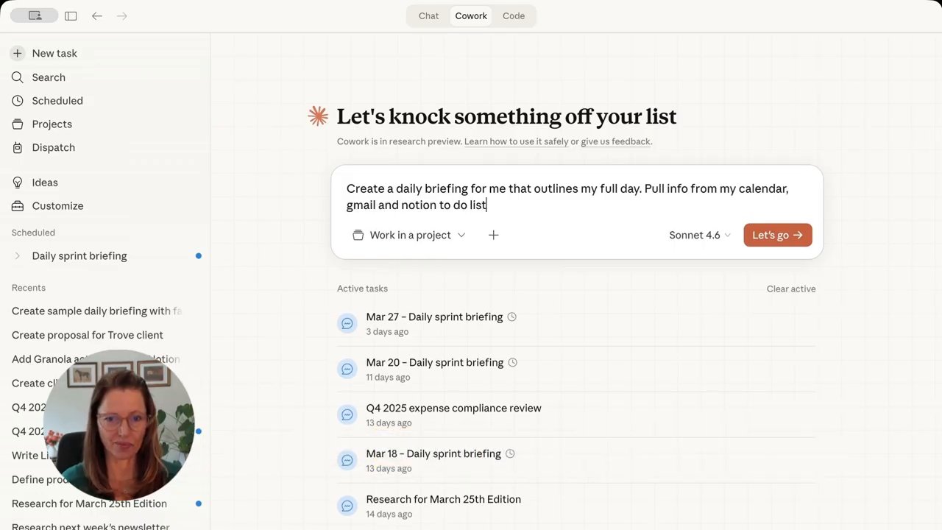
pyautogui.click(786, 237)
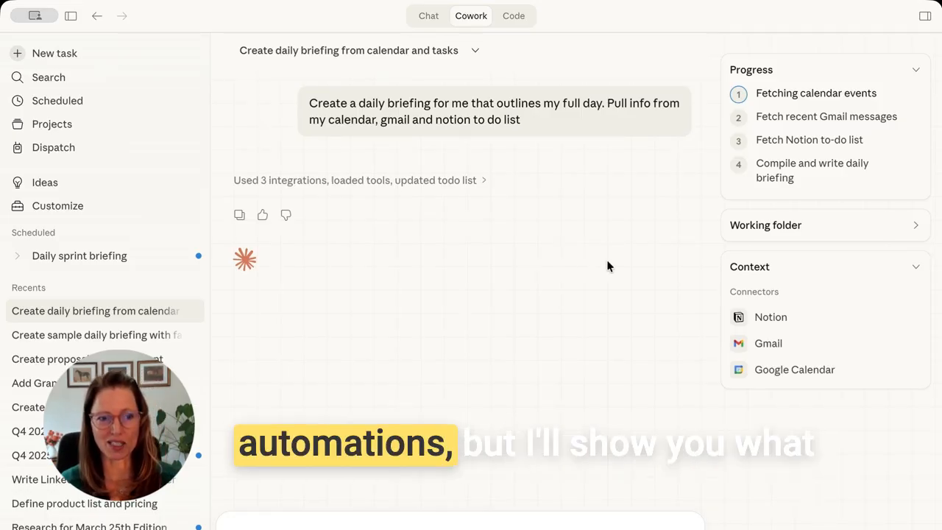
# - Expand Daily sprint briefing under Scheduled to list its past runs
pyautogui.click(17, 255)
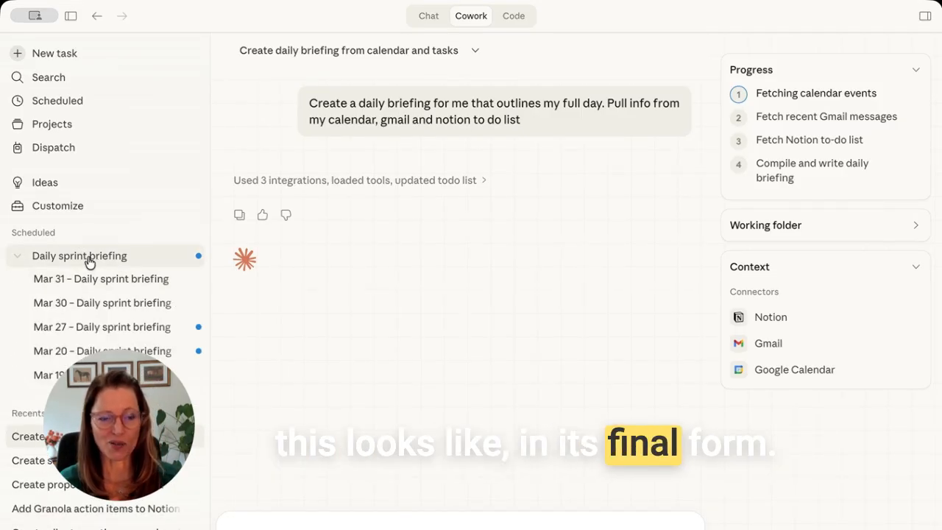
# - Open the Daily sprint briefing details and read through its weekday 7 AM schedule and instructions
pyautogui.click(109, 257)
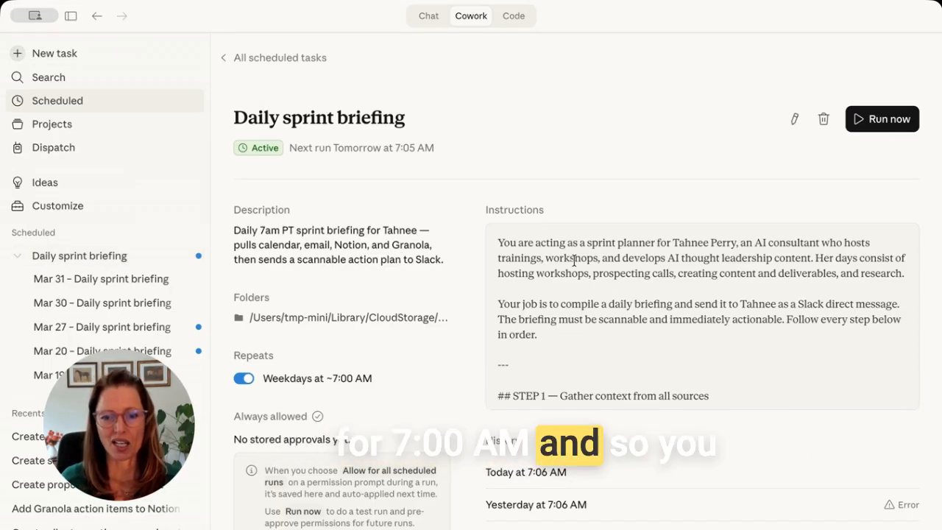
pyautogui.scroll(-2, 564, 419)
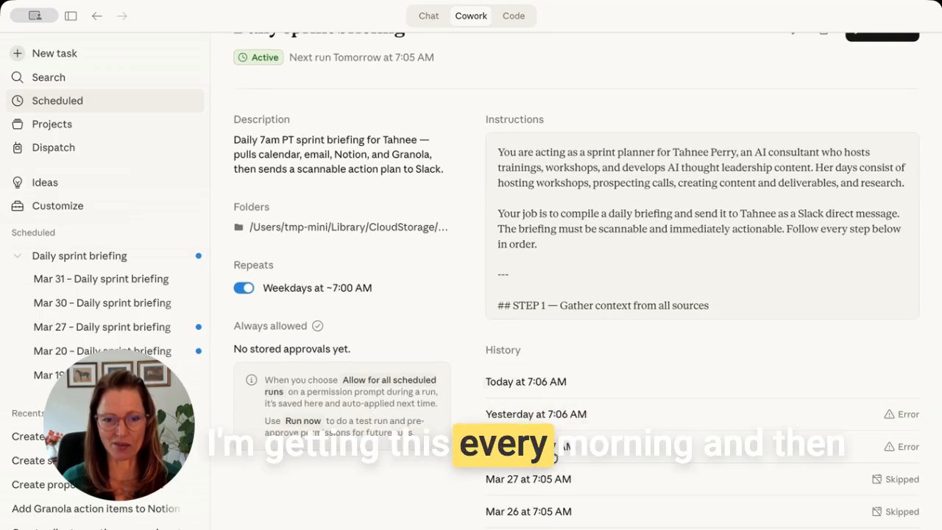
pyautogui.scroll(-3, 579, 204)
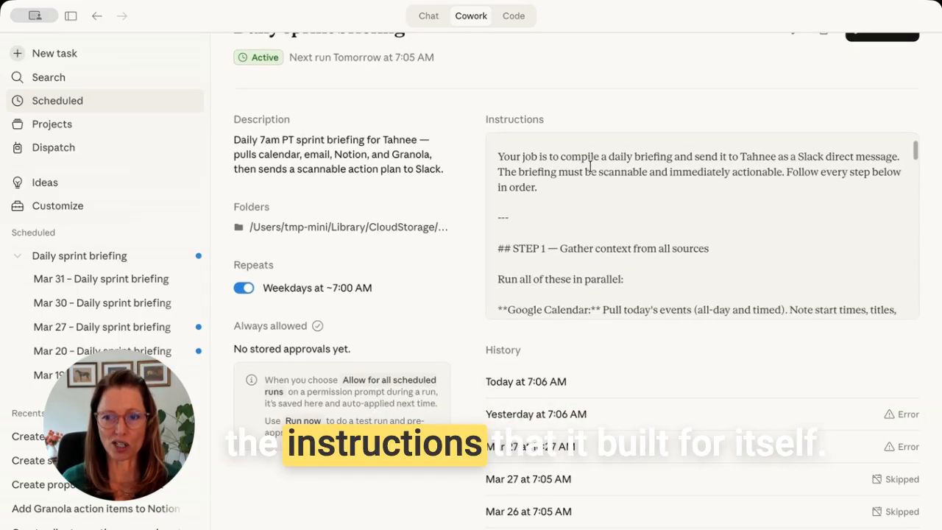
pyautogui.scroll(-5, 589, 166)
pyautogui.scroll(-1, 589, 166)
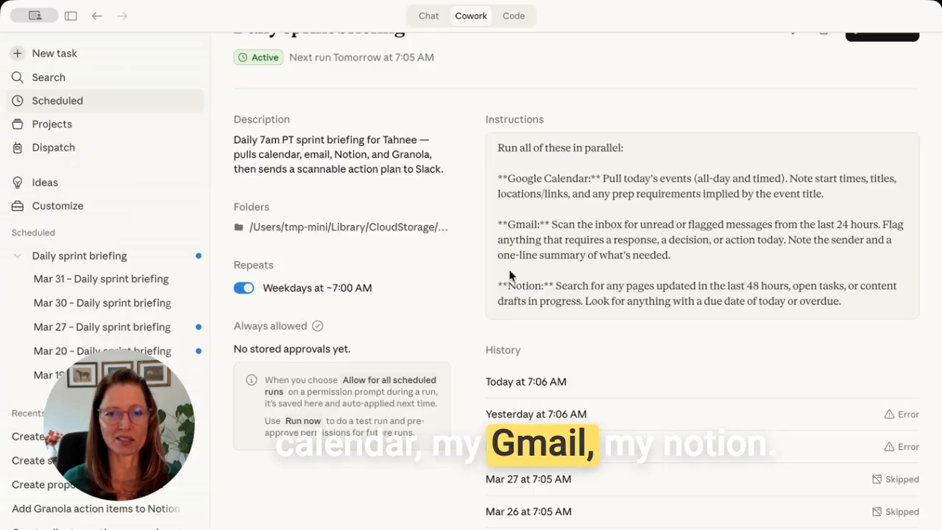
pyautogui.scroll(-6, 581, 252)
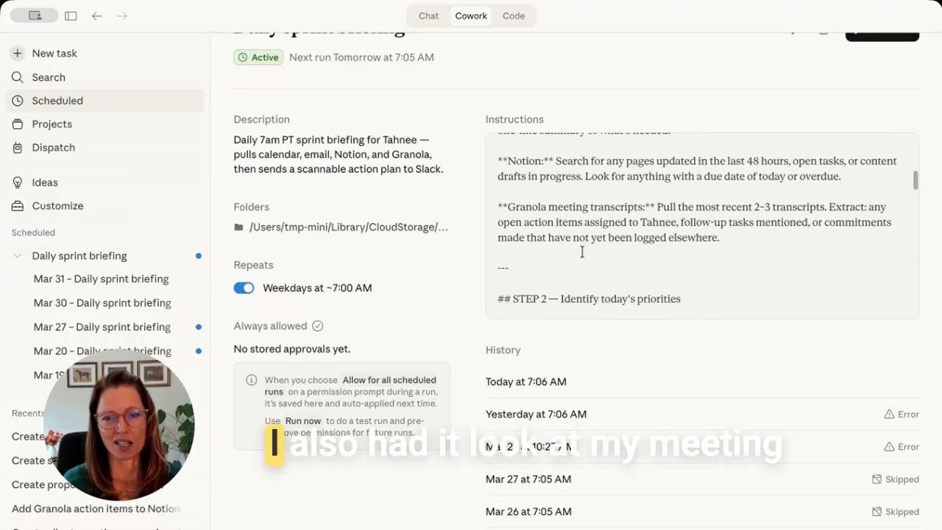
pyautogui.scroll(-1, 581, 252)
pyautogui.scroll(-9, 638, 209)
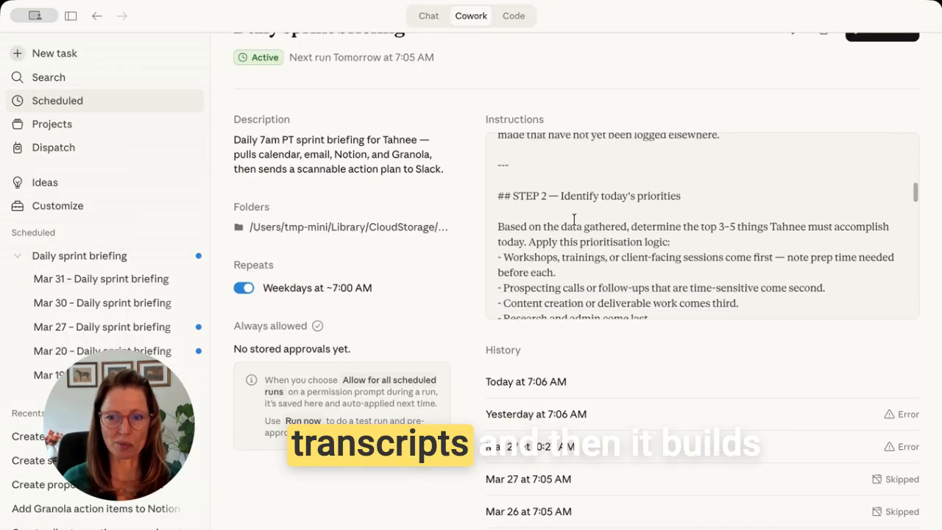
pyautogui.scroll(-8, 576, 224)
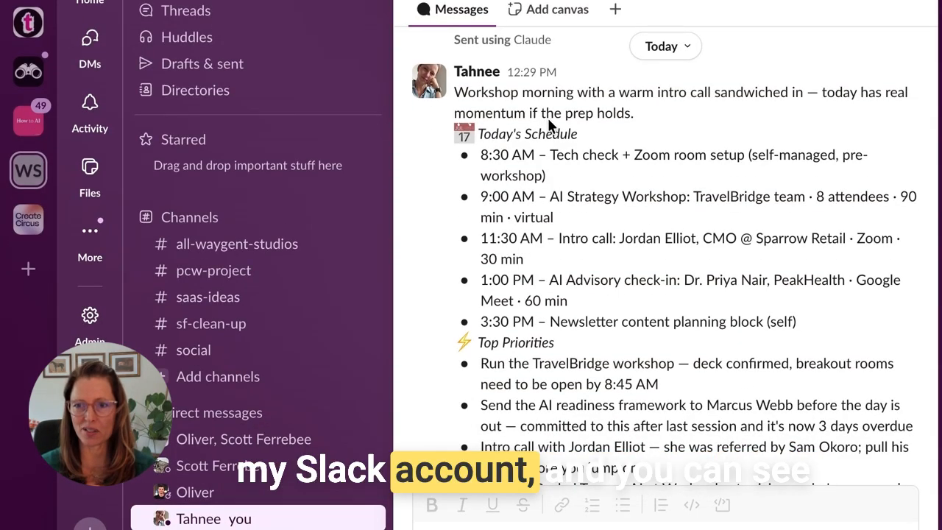
# - Scroll the Slack briefing past Inbox Actions, Open Loops and the time-blocked Sprint Plan to One Watch-Out
pyautogui.scroll(-1, 548, 114)
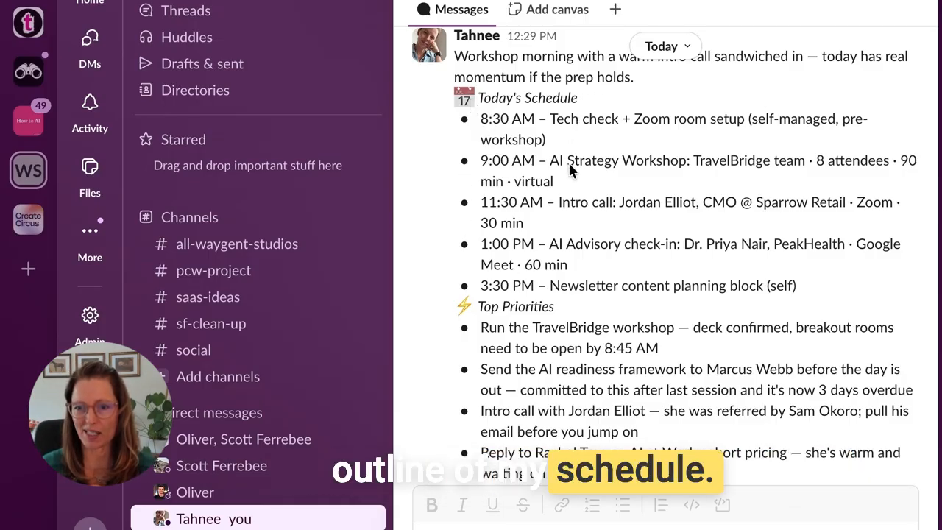
pyautogui.scroll(-5, 569, 162)
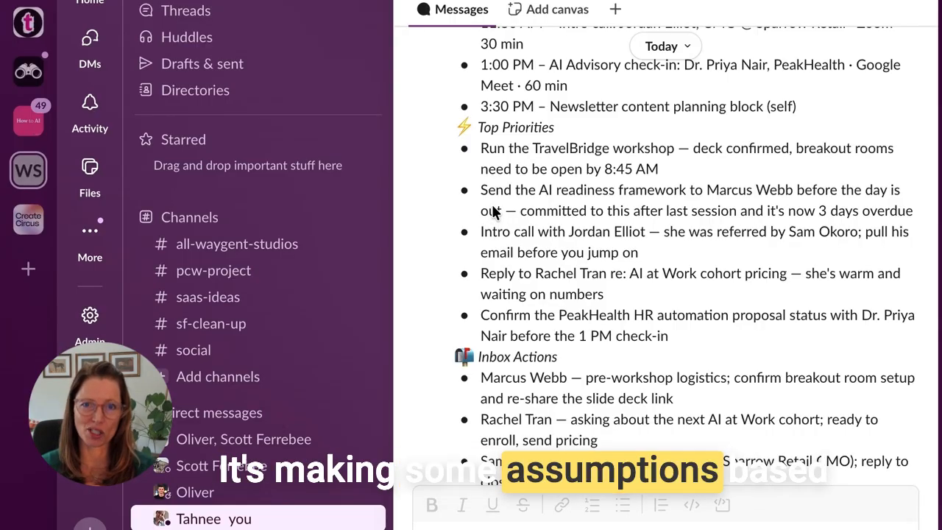
pyautogui.scroll(-5, 632, 189)
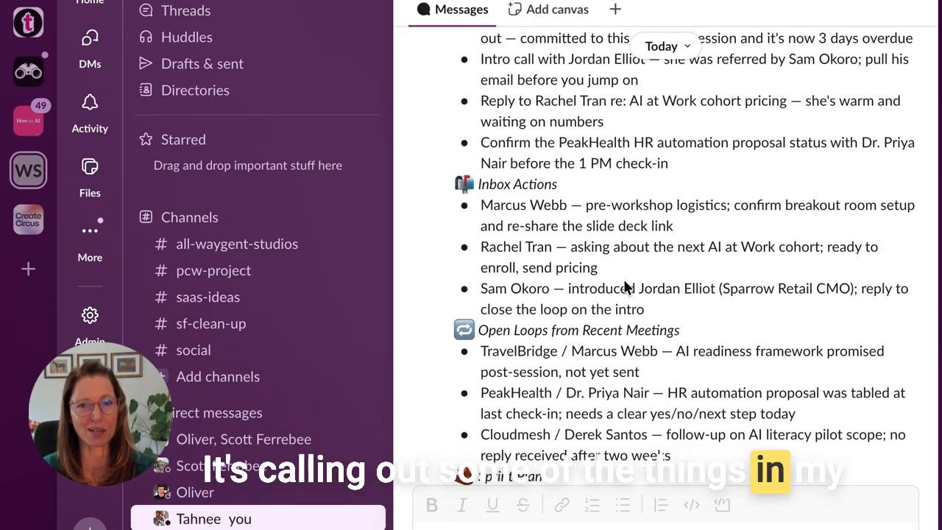
pyautogui.scroll(-4, 624, 279)
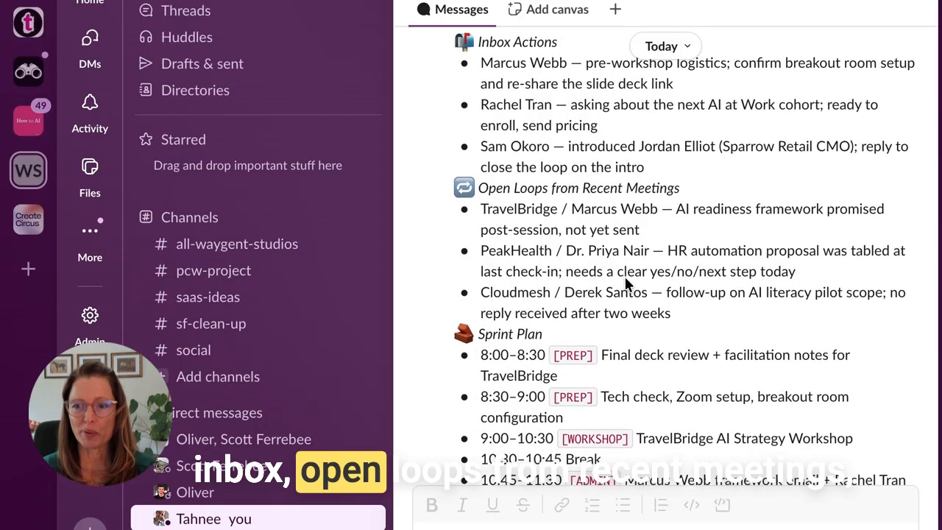
pyautogui.scroll(-5, 625, 283)
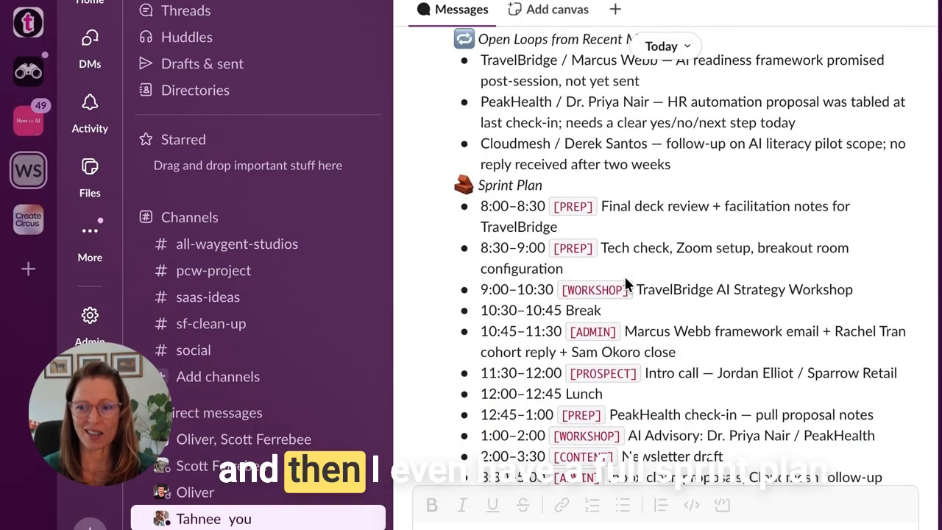
pyautogui.scroll(-2, 625, 280)
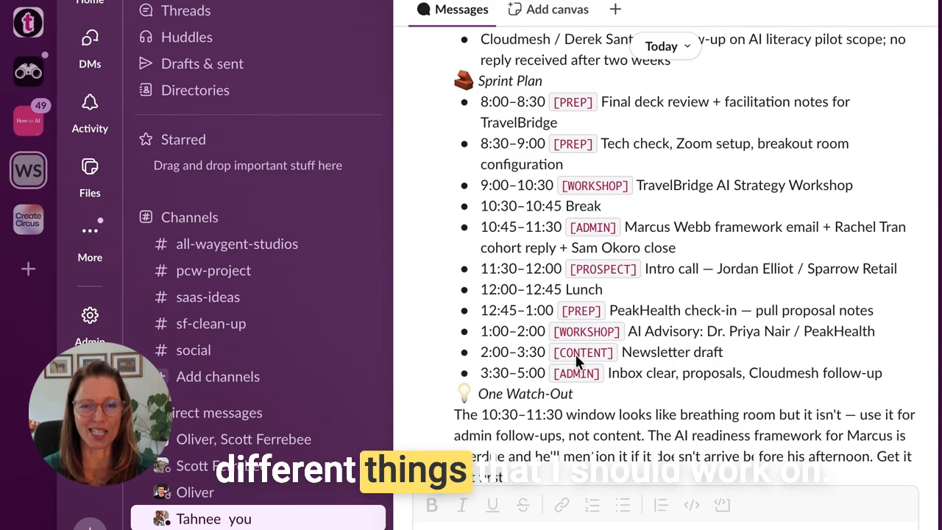
pyautogui.scroll(-1, 665, 288)
pyautogui.scroll(-2, 665, 287)
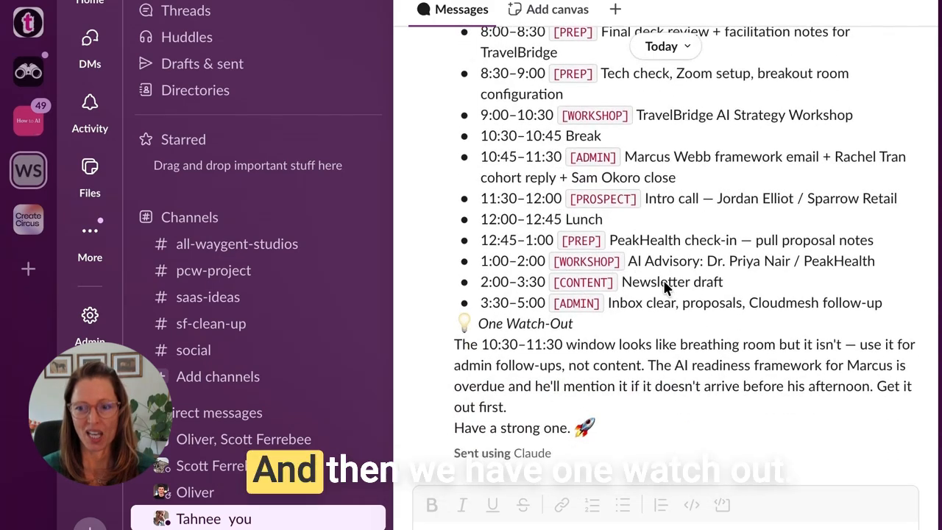